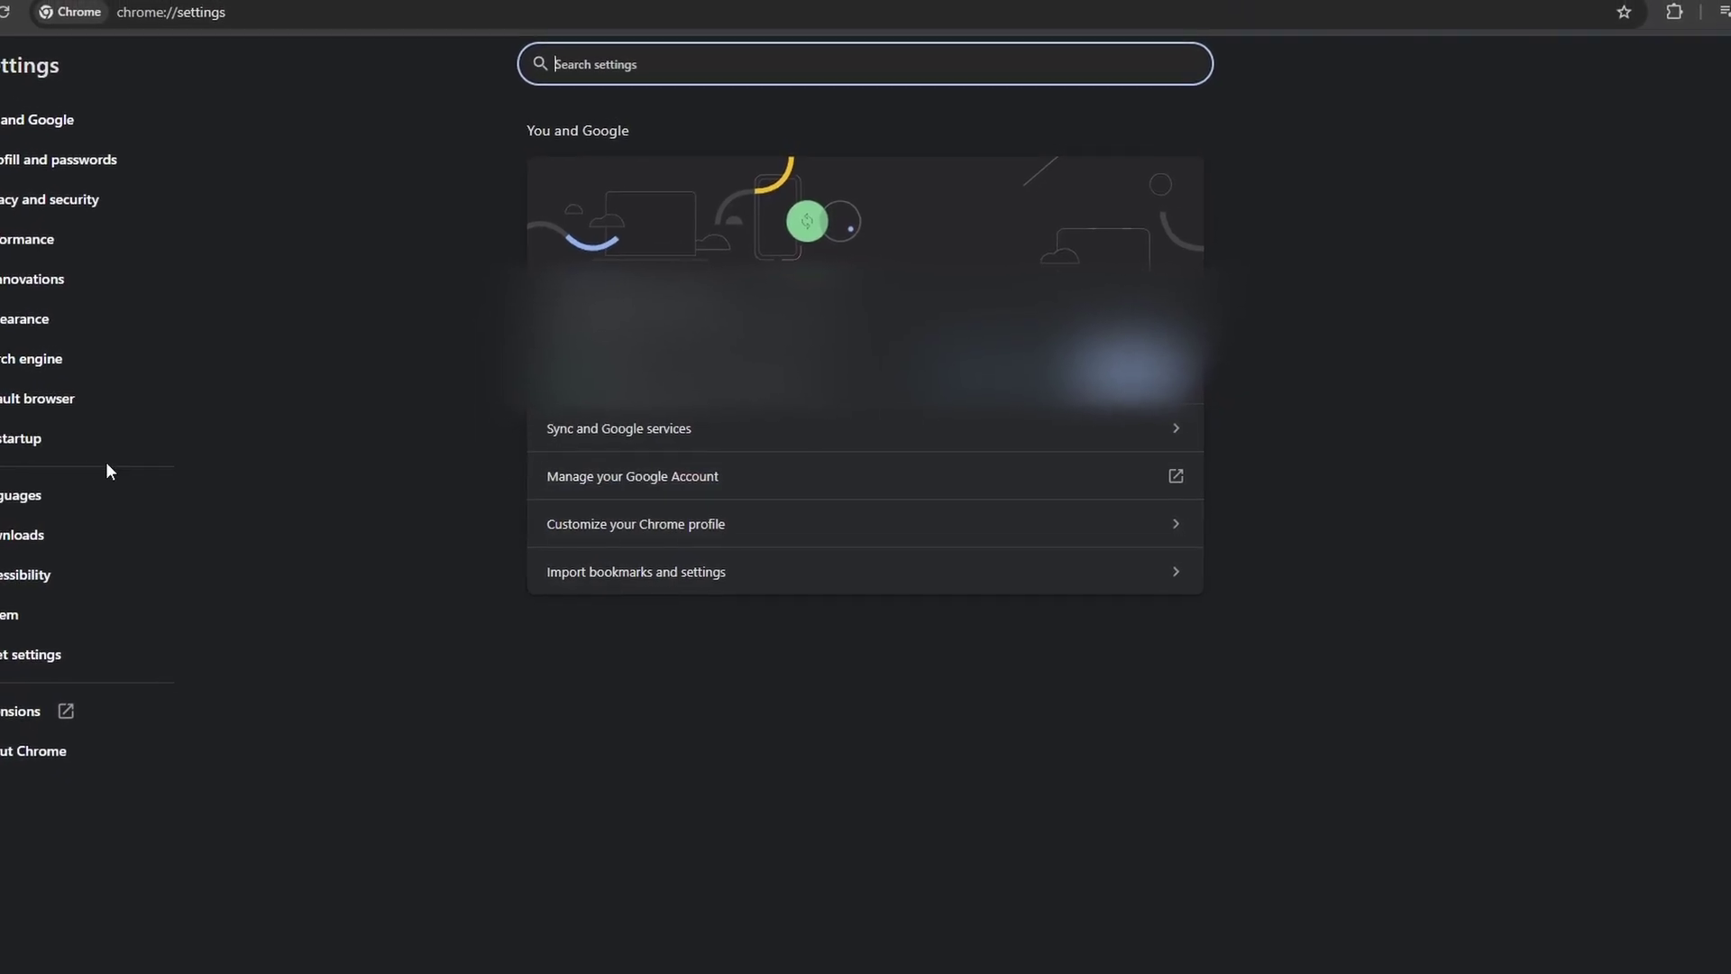
# In Chrome's System settings, switch off 'Use graphics acceleration when available'.
pyautogui.click(110, 608)
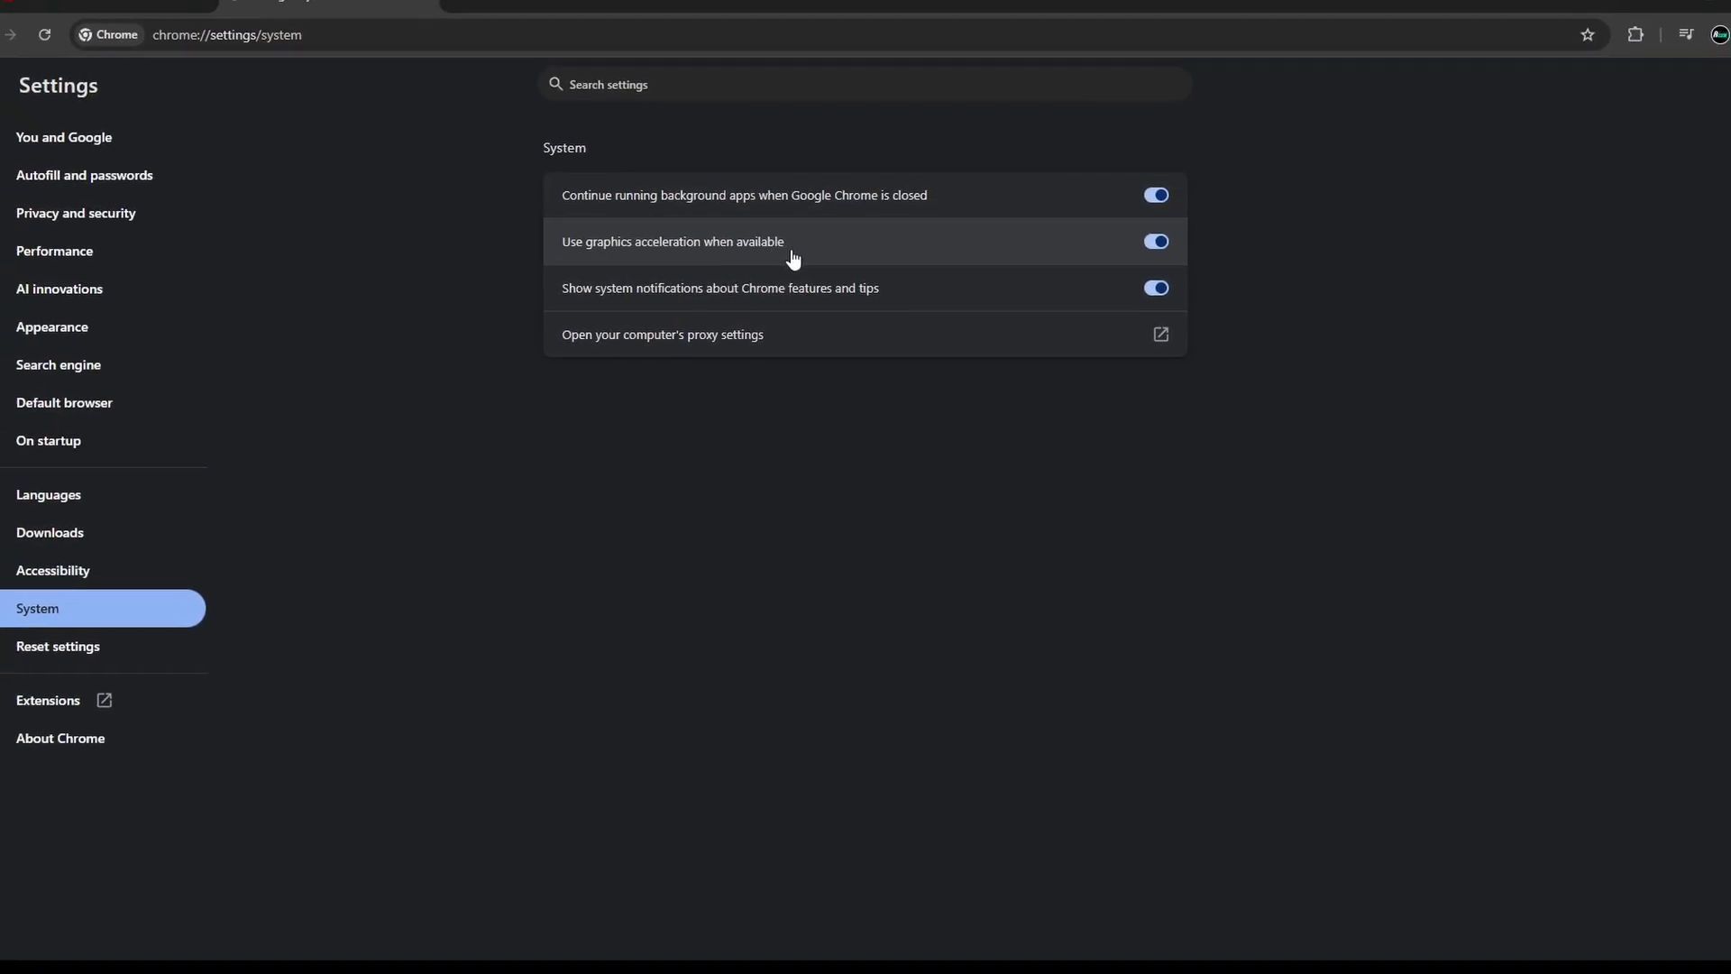
pyautogui.click(1160, 241)
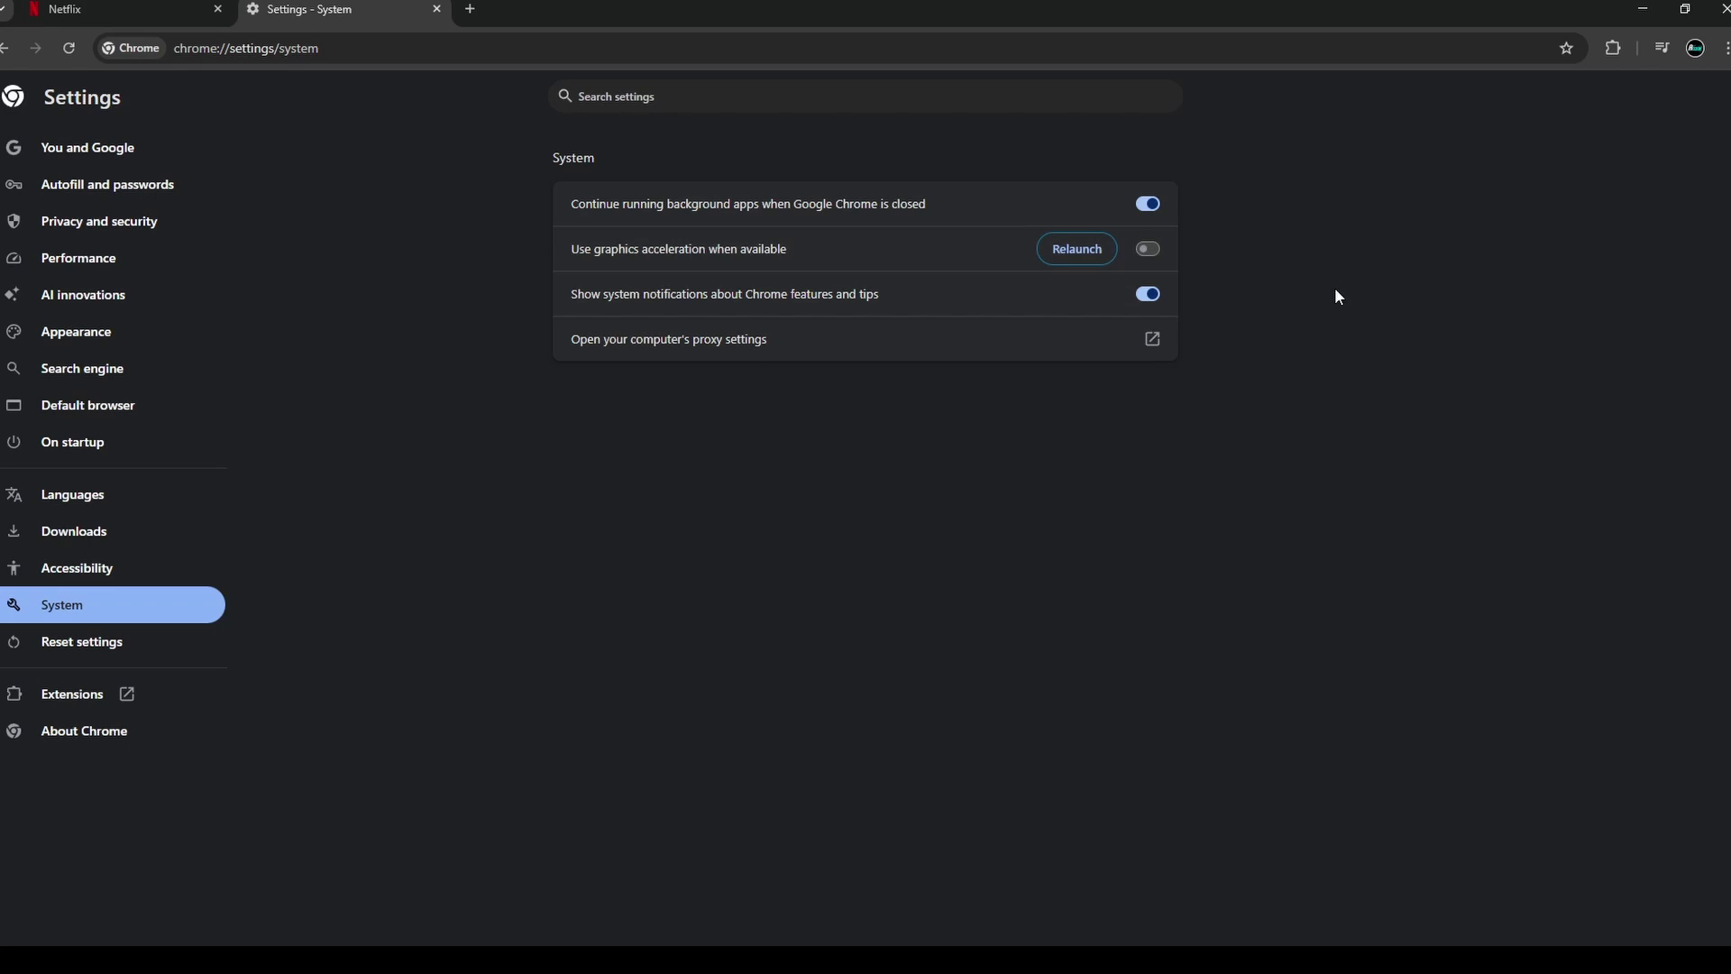